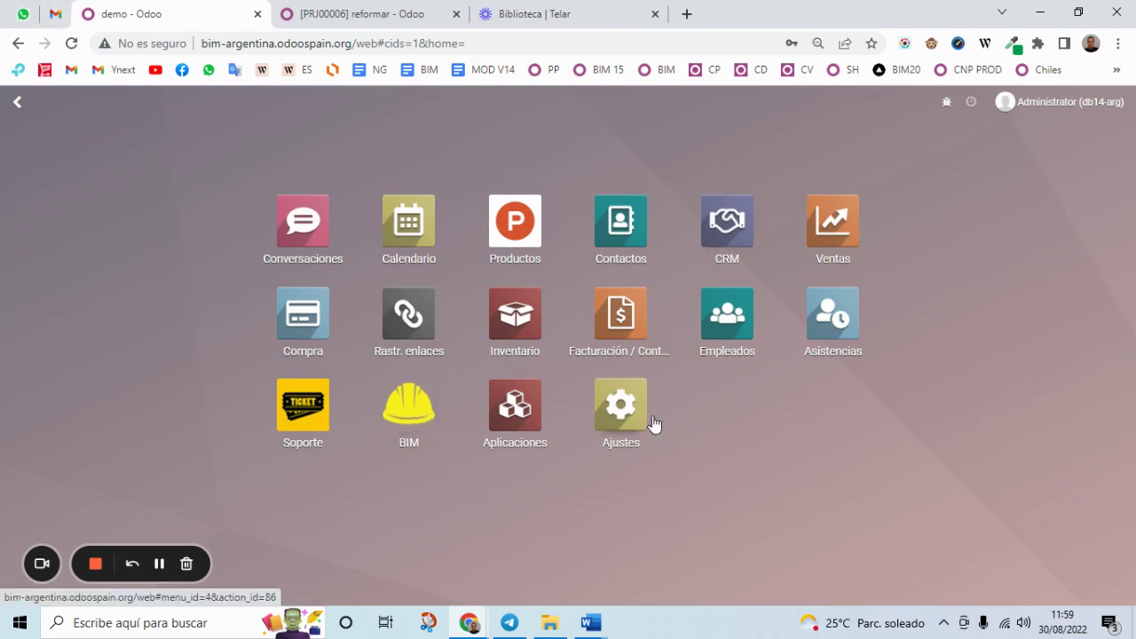
Step: Open the demo user's record from the user administration settings and review its access rights
{"action": "left_click", "coordinate": [621, 419]}
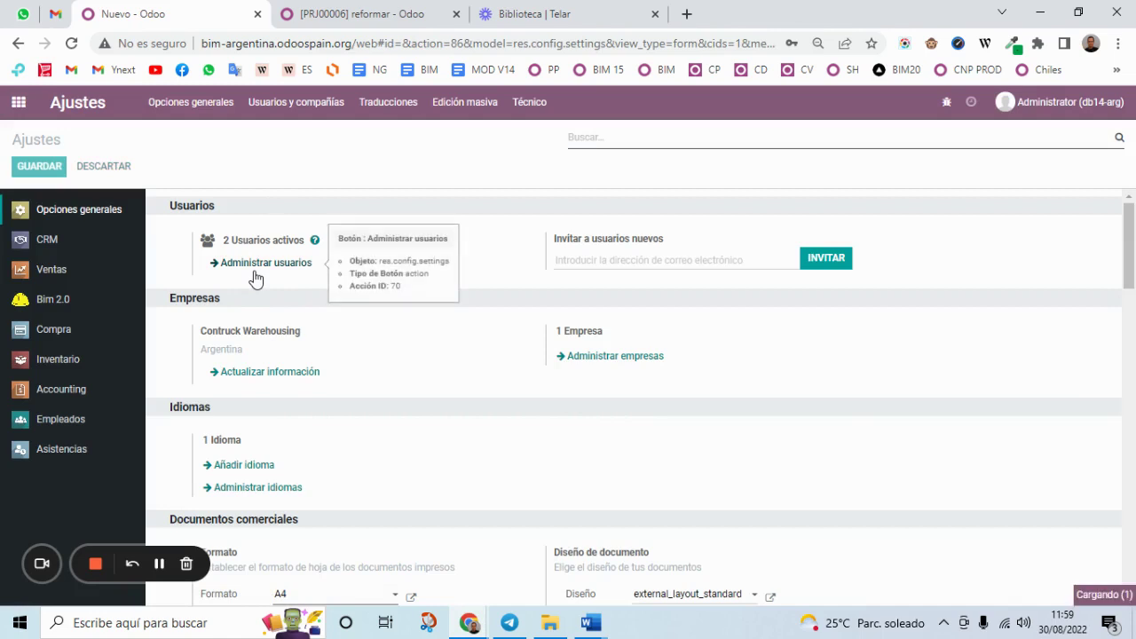
{"action": "left_click", "coordinate": [298, 266]}
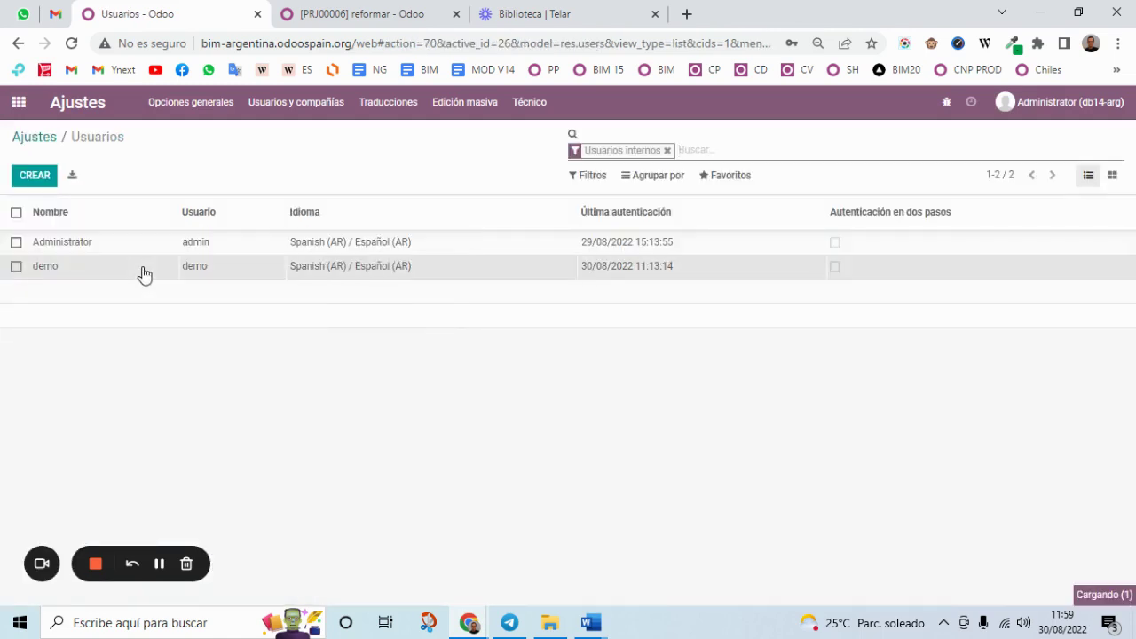
{"action": "left_click", "coordinate": [145, 268]}
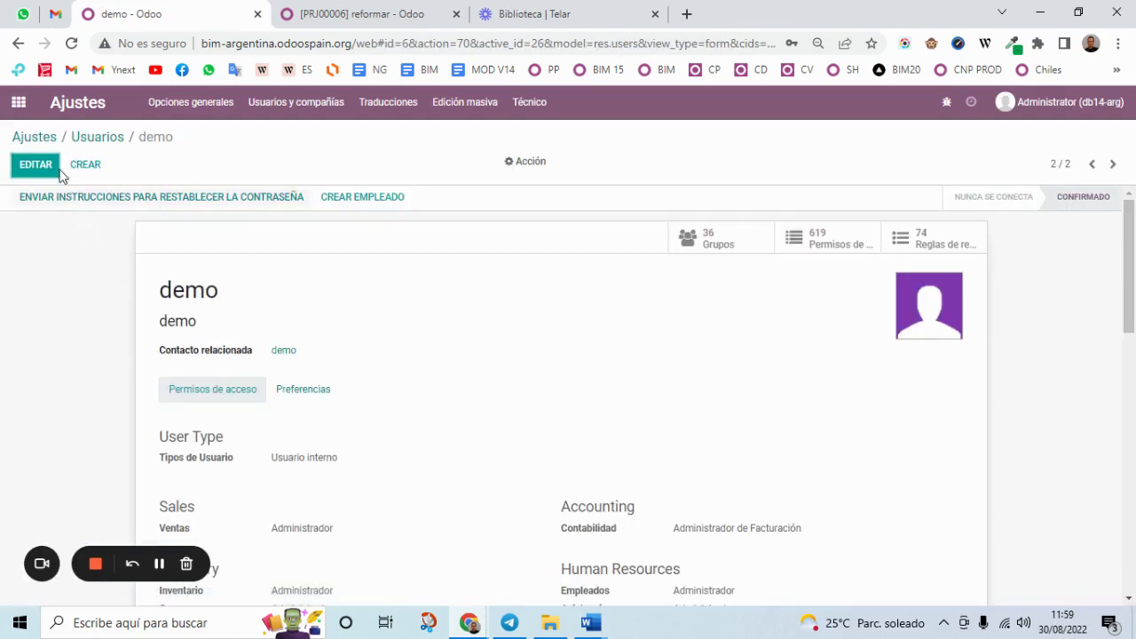
{"action": "scroll", "coordinate": [475, 397], "scroll_direction": "down", "scroll_amount": 5}
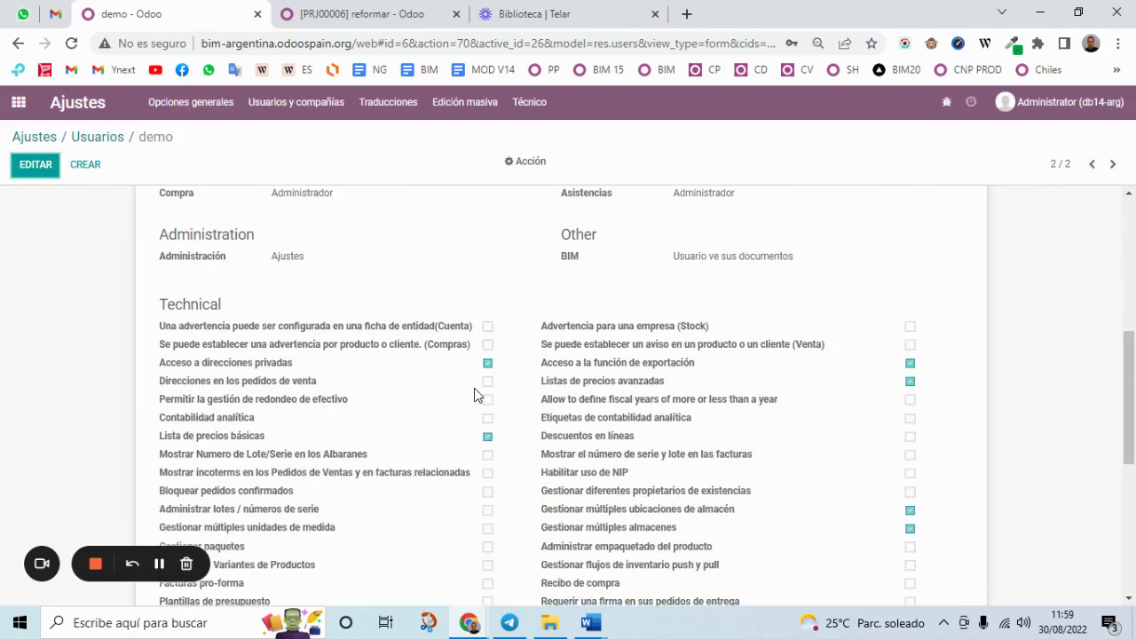
{"action": "scroll", "coordinate": [475, 396], "scroll_direction": "up", "scroll_amount": 1}
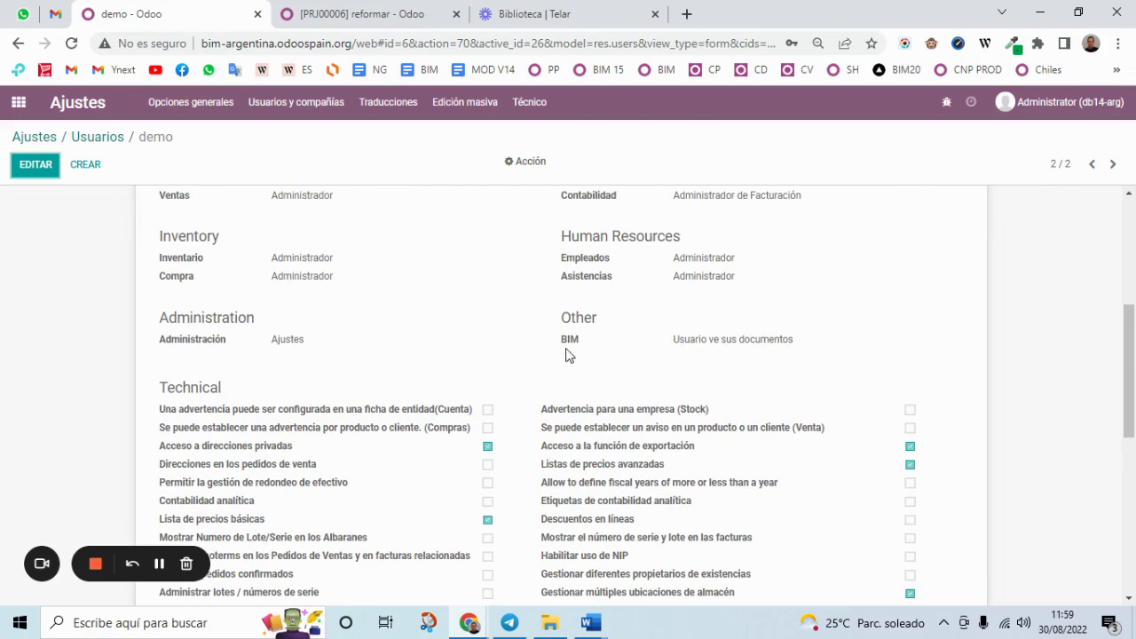
Step: Set the demo user's BIM access level to "Usuario ve sus documentos" and save the record
{"action": "left_click", "coordinate": [35, 168]}
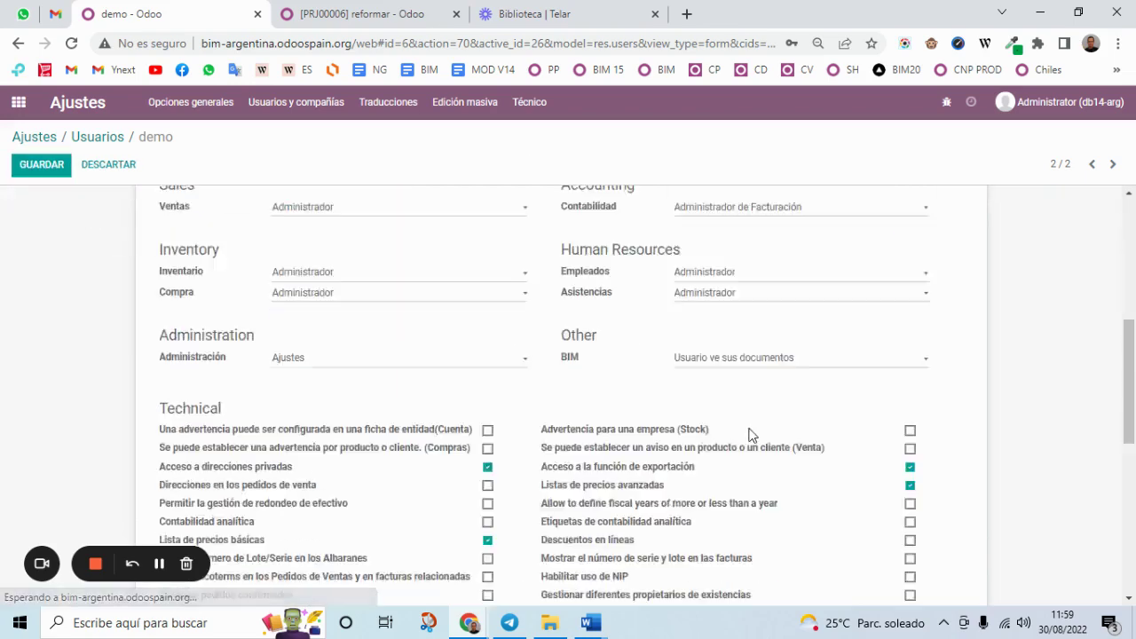
{"action": "left_click", "coordinate": [815, 434]}
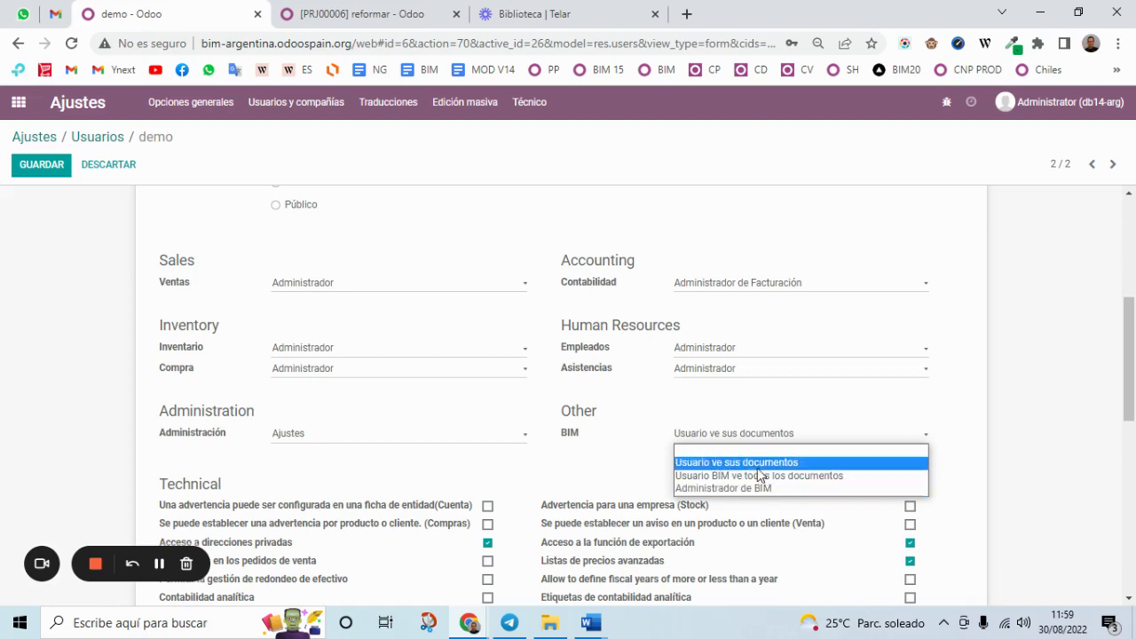
{"action": "left_click", "coordinate": [603, 466]}
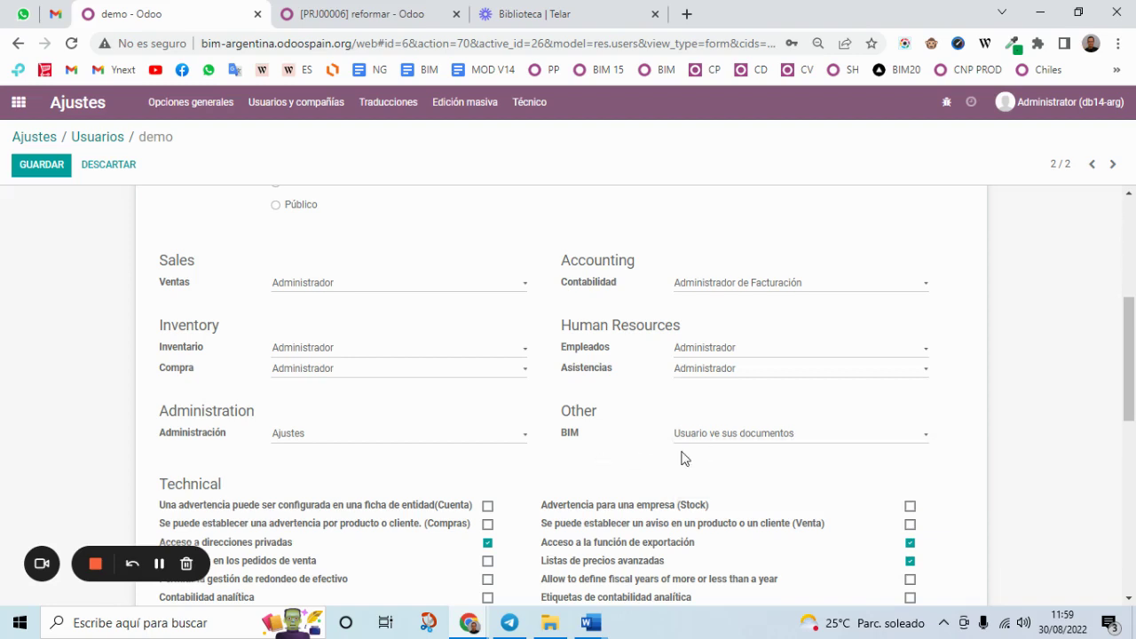
{"action": "left_click", "coordinate": [773, 436]}
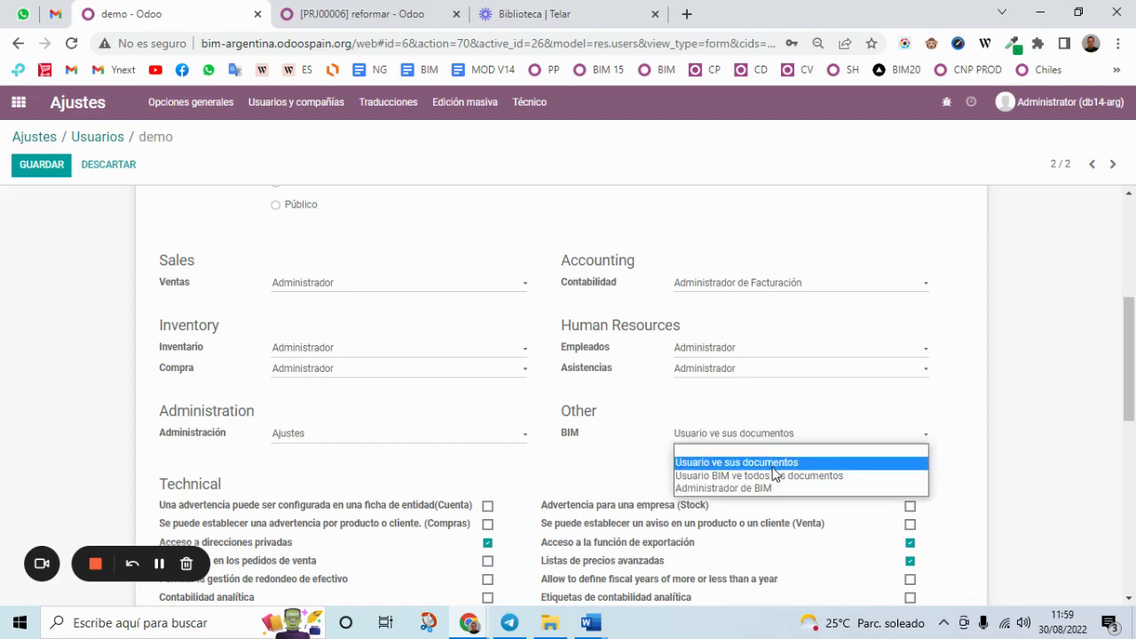
{"action": "left_click", "coordinate": [775, 463]}
{"action": "left_click", "coordinate": [42, 165]}
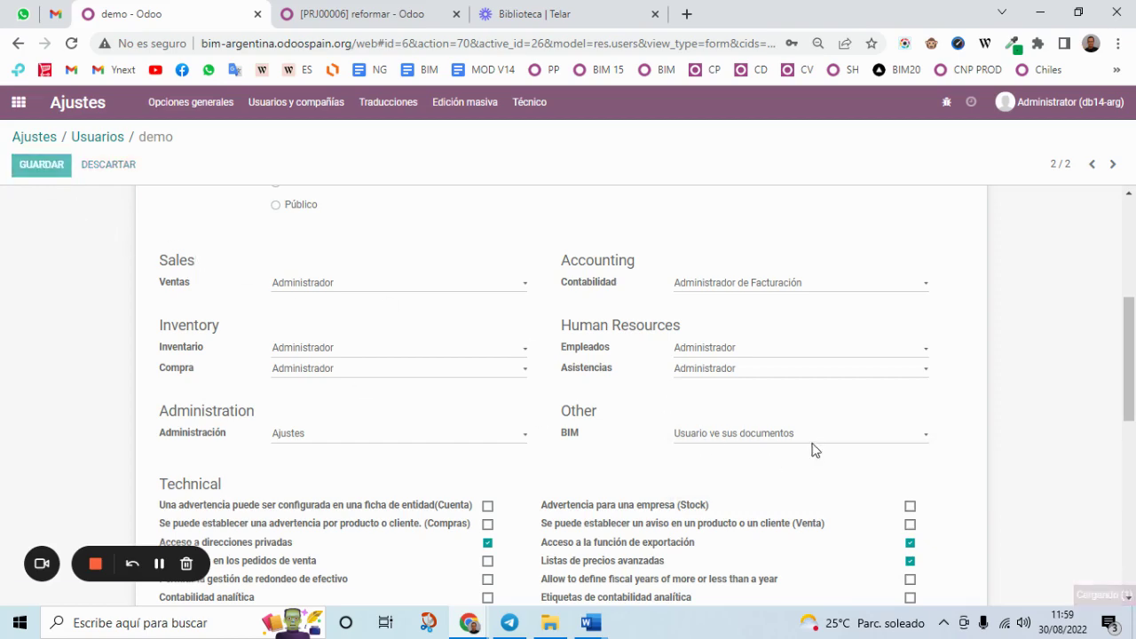
Step: Examine the demo user's BIM EXTRA permissions, especially BIM Purchase Without Limits
{"action": "scroll", "coordinate": [730, 449], "scroll_direction": "down", "scroll_amount": 4}
{"action": "scroll", "coordinate": [697, 463], "scroll_direction": "down", "scroll_amount": 2}
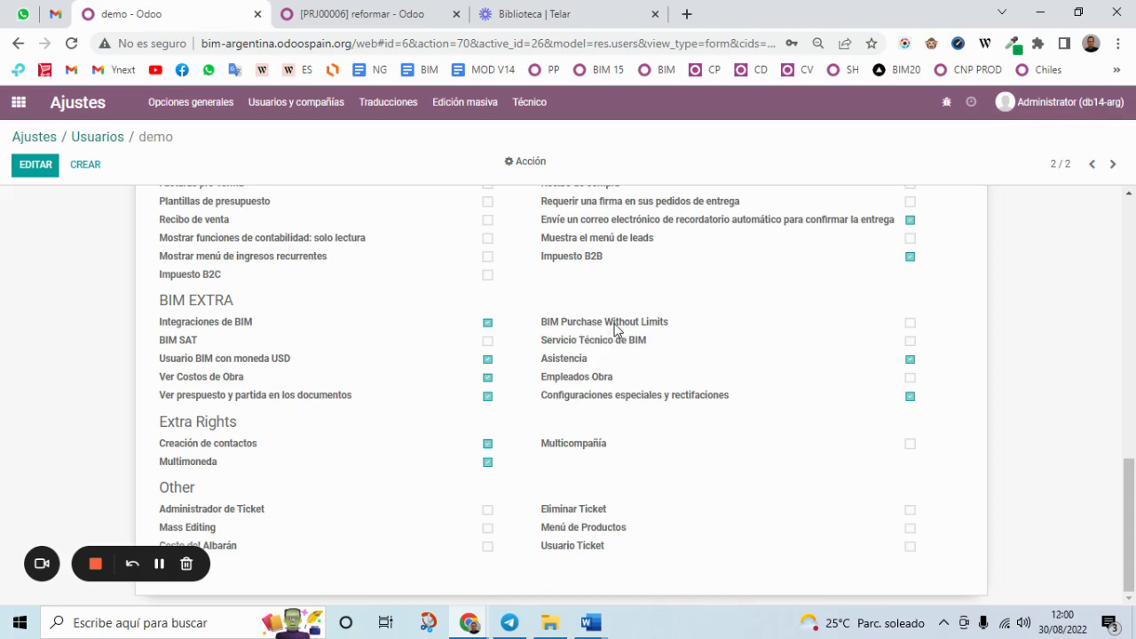
{"action": "mouse_move", "coordinate": [616, 329]}
Step: Open the reformar project from the works list and check the Limitar Compra option in its accounting data
{"action": "left_click", "coordinate": [322, 15]}
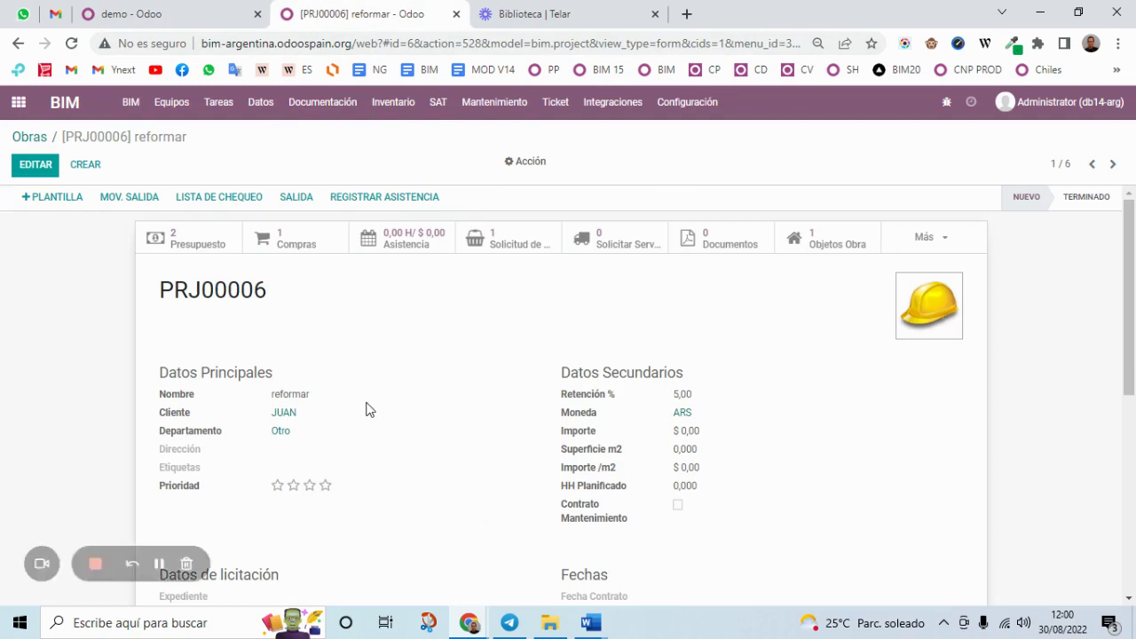
{"action": "left_click", "coordinate": [30, 137]}
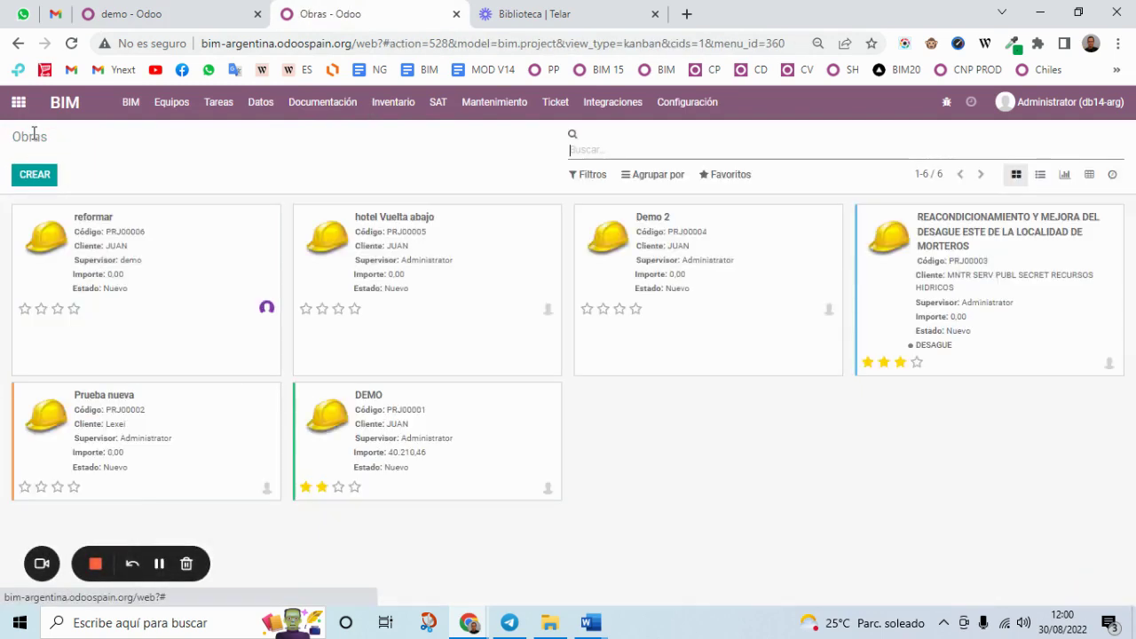
{"action": "left_click", "coordinate": [148, 288]}
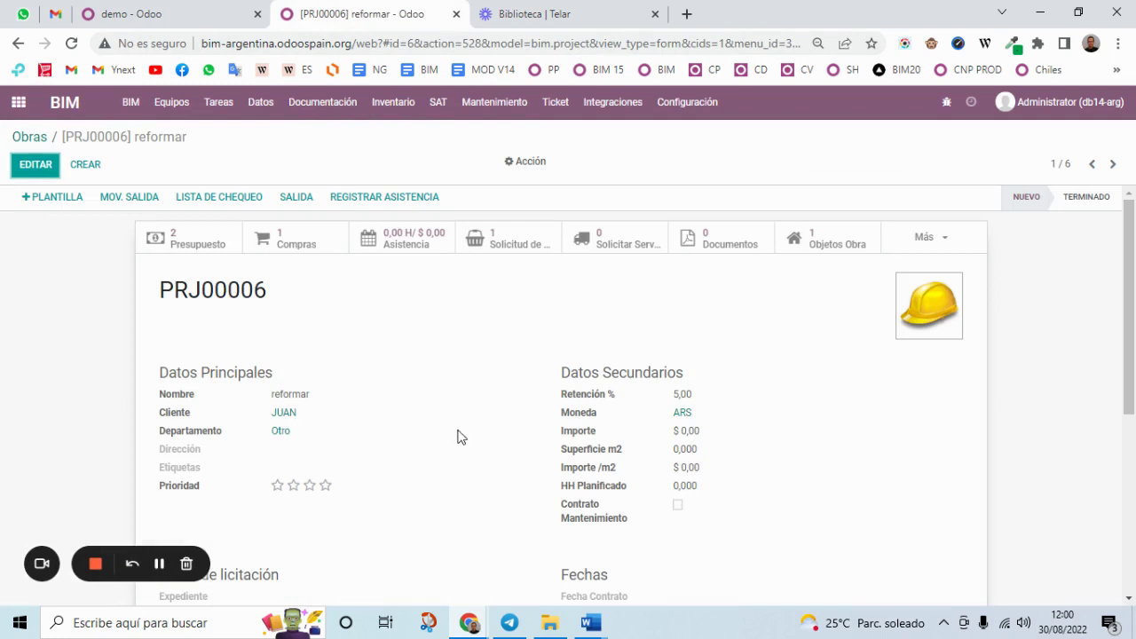
{"action": "scroll", "coordinate": [598, 562], "scroll_direction": "down", "scroll_amount": 4}
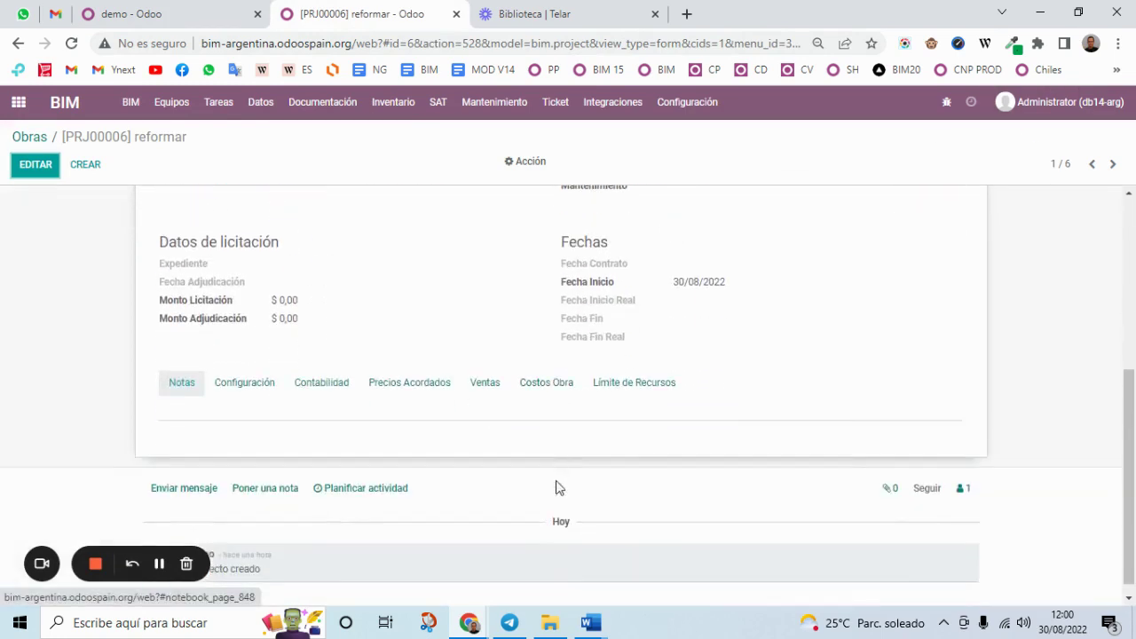
{"action": "left_click", "coordinate": [325, 391]}
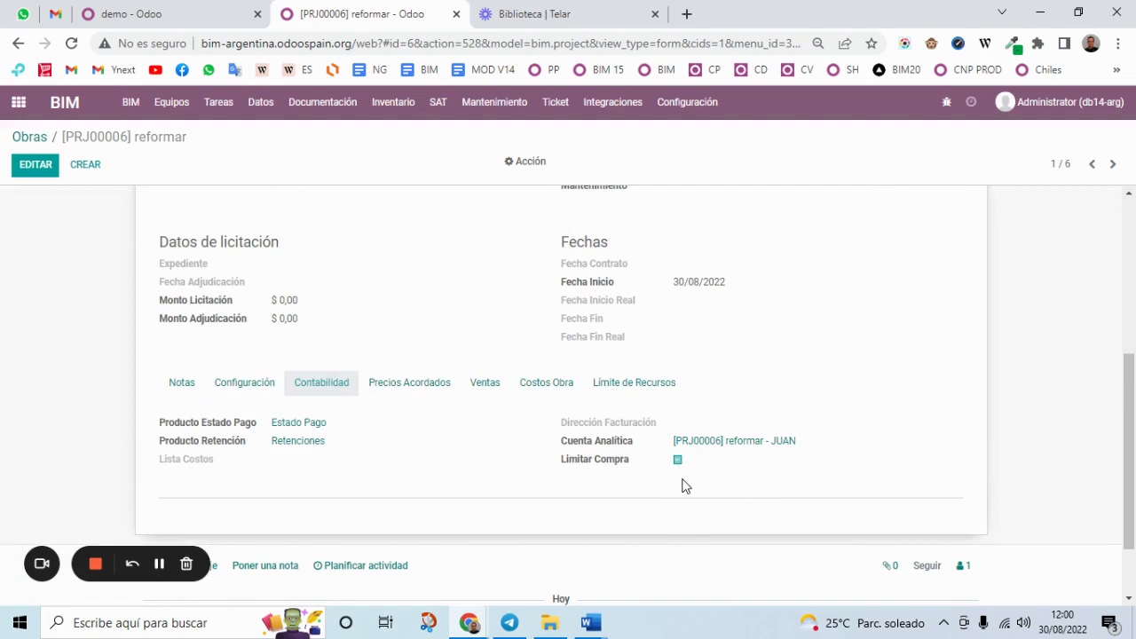
{"action": "left_click", "coordinate": [709, 108]}
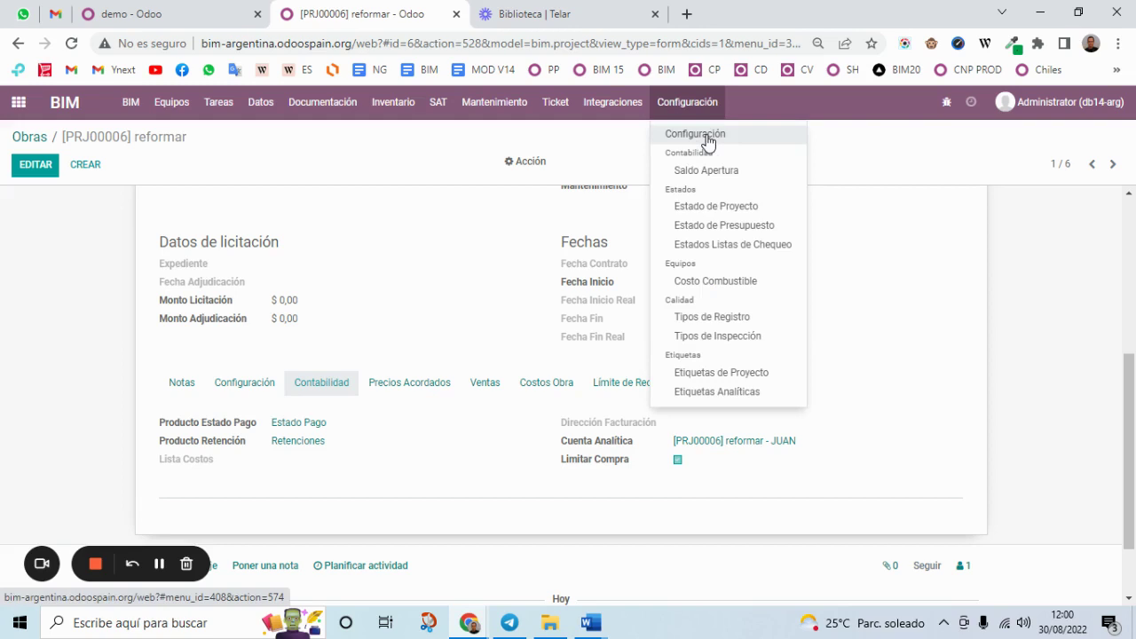
{"action": "left_click", "coordinate": [829, 485]}
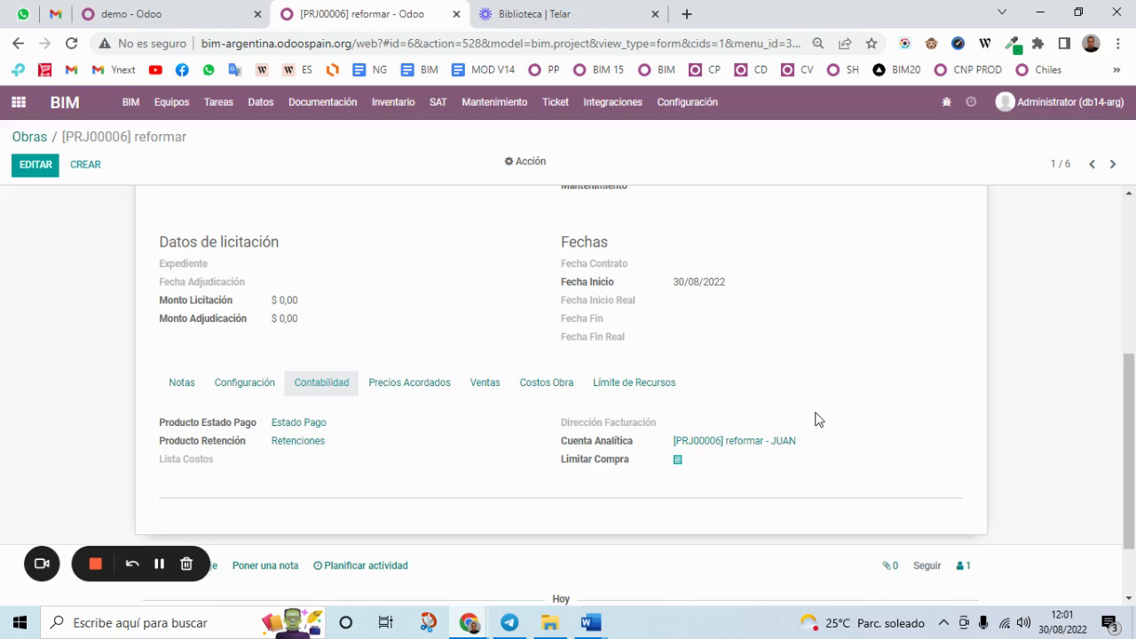
Step: Switch to the incognito window signed in as the demo user and open the reformar project in BIM
{"action": "left_click", "coordinate": [468, 622]}
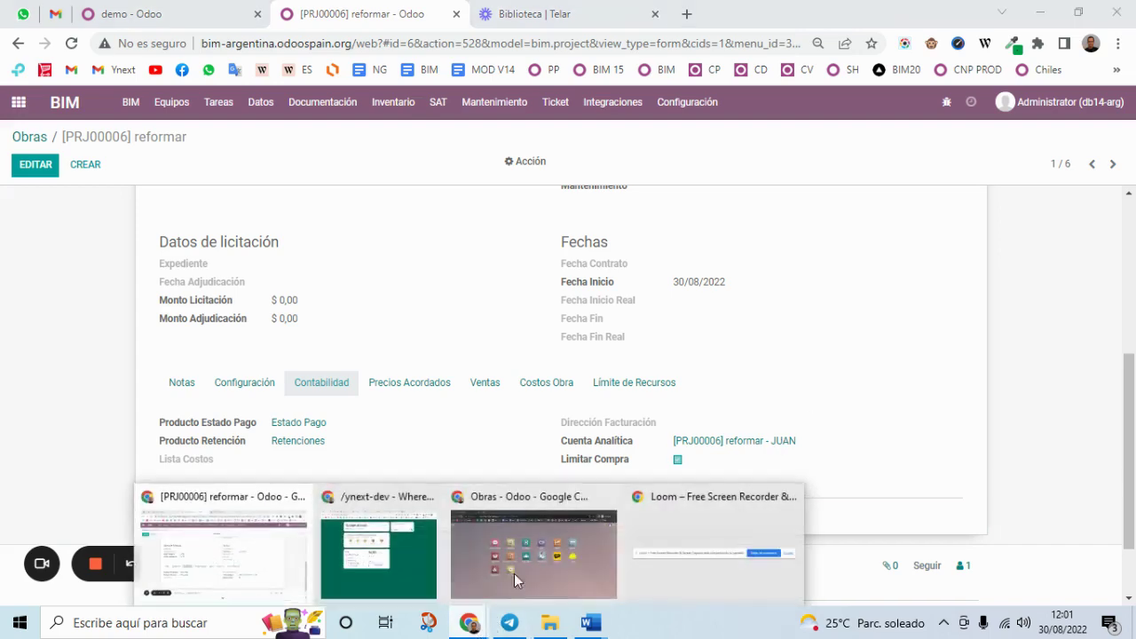
{"action": "left_click", "coordinate": [550, 579]}
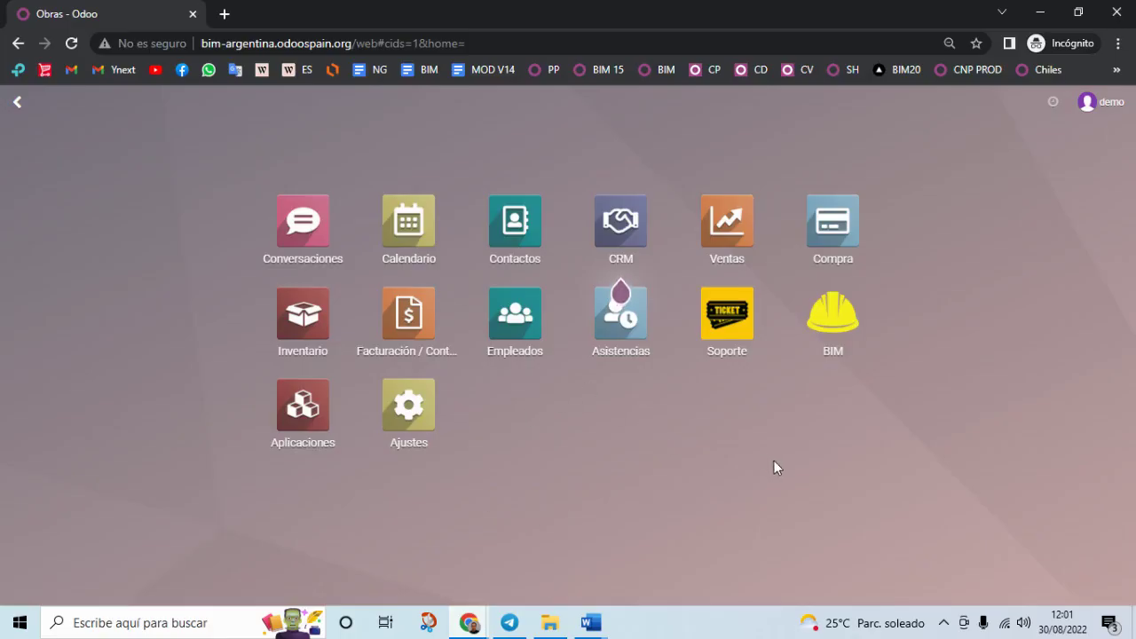
{"action": "left_click", "coordinate": [837, 337]}
{"action": "left_click", "coordinate": [162, 278]}
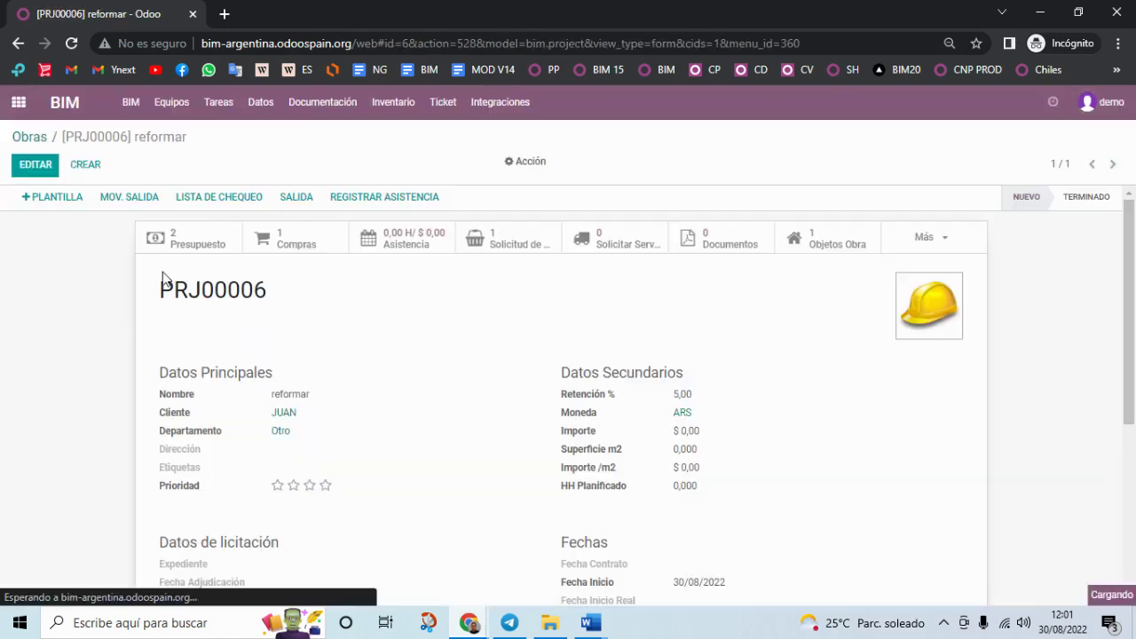
Step: Create a new material request for the reformar project and load the resources of the [PSU00026] reforma2 budget
{"action": "left_click", "coordinate": [490, 249]}
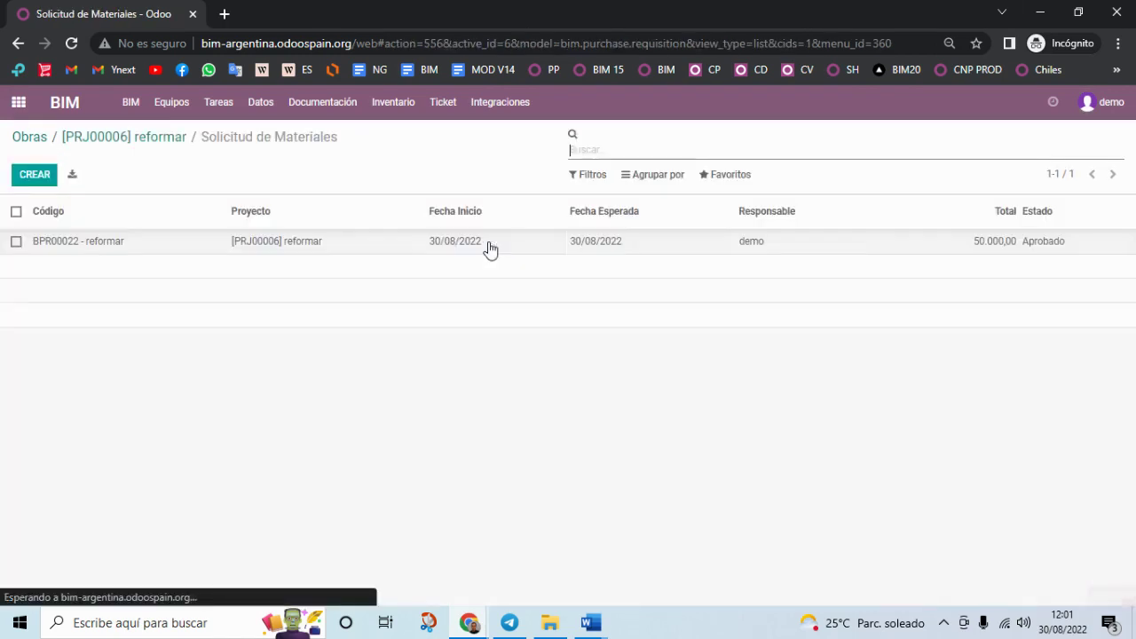
{"action": "left_click", "coordinate": [27, 178]}
{"action": "left_click", "coordinate": [152, 198]}
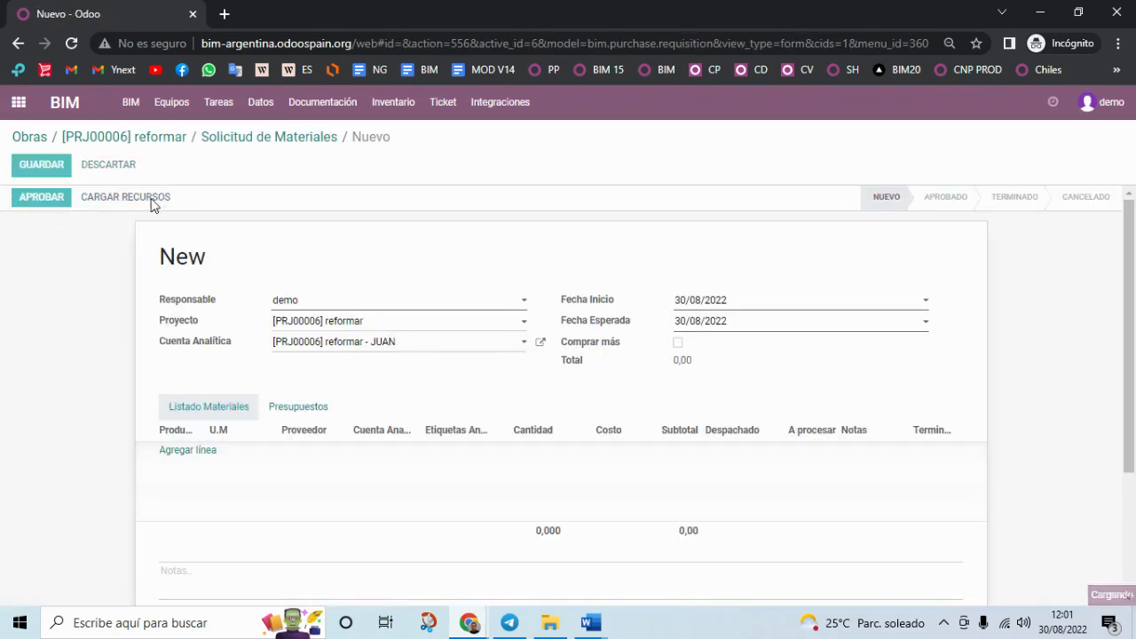
{"action": "left_click", "coordinate": [685, 180]}
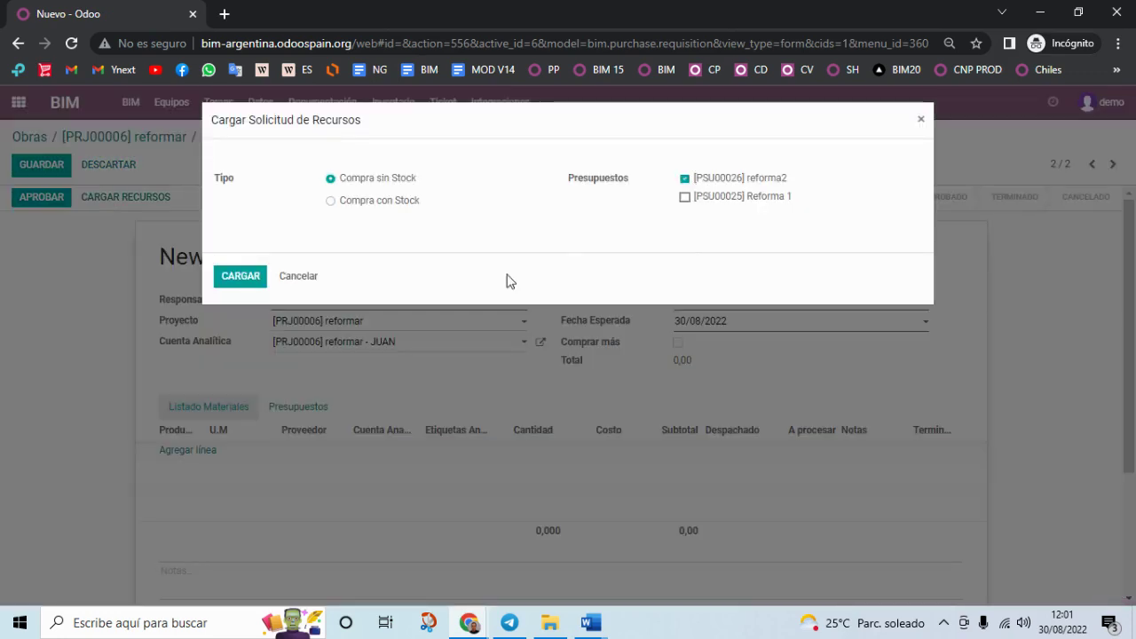
{"action": "left_click", "coordinate": [241, 276]}
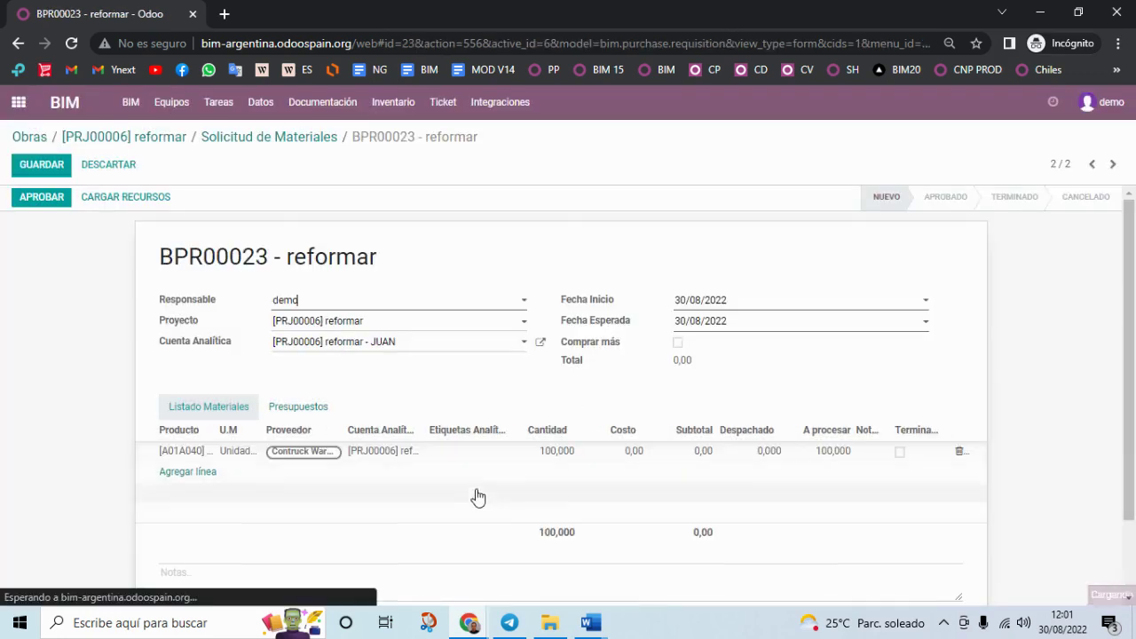
Step: Set the cost of the loaded material line to 500 and save the material request
{"action": "left_click", "coordinate": [616, 454]}
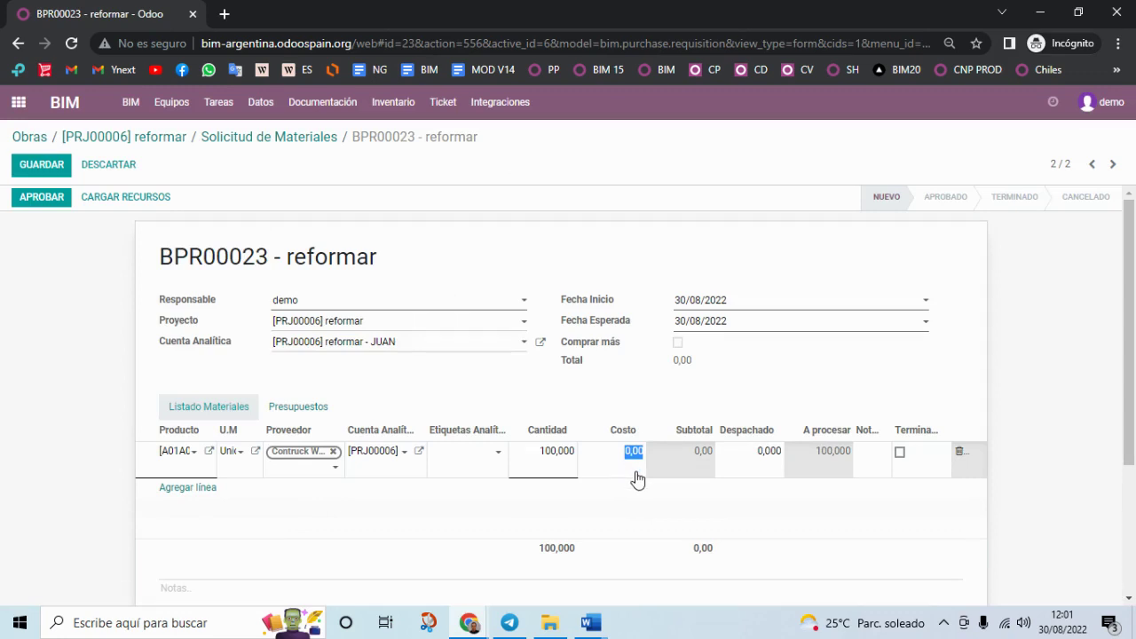
{"action": "type", "text": "500"}
{"action": "left_click", "coordinate": [717, 400]}
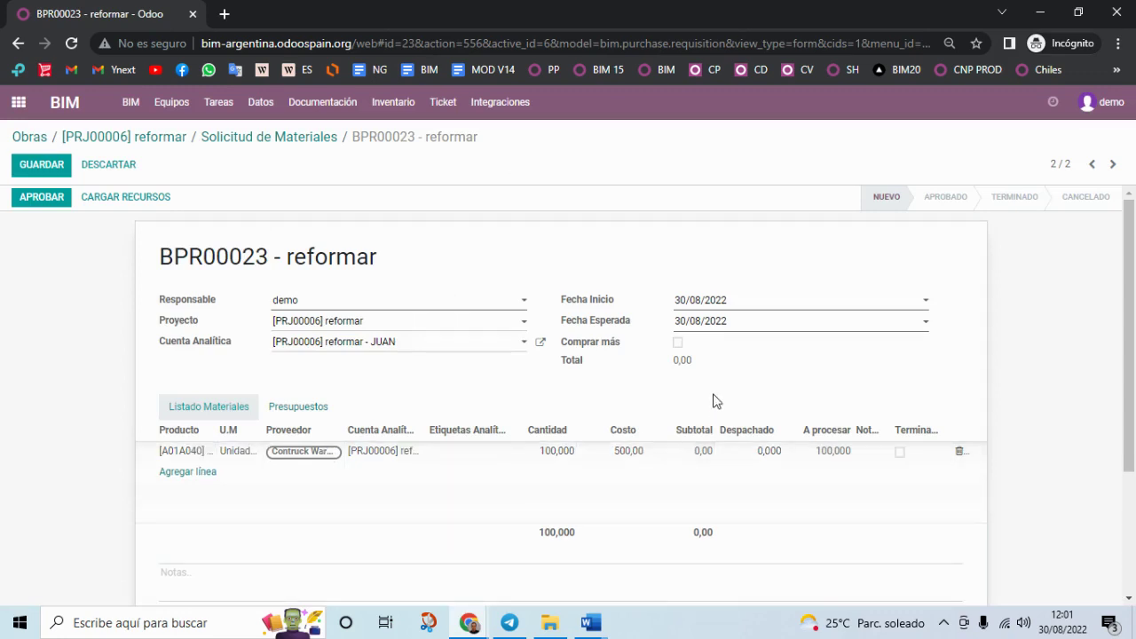
{"action": "left_click", "coordinate": [59, 175]}
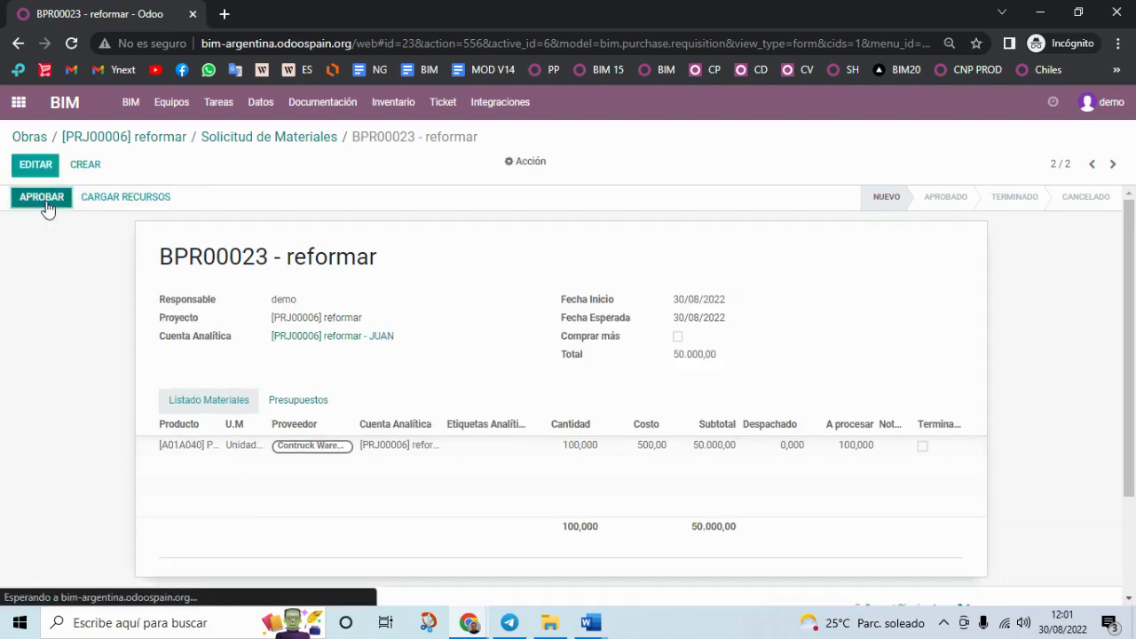
Step: Approve the material request and generate a purchase order from it
{"action": "left_click", "coordinate": [45, 200]}
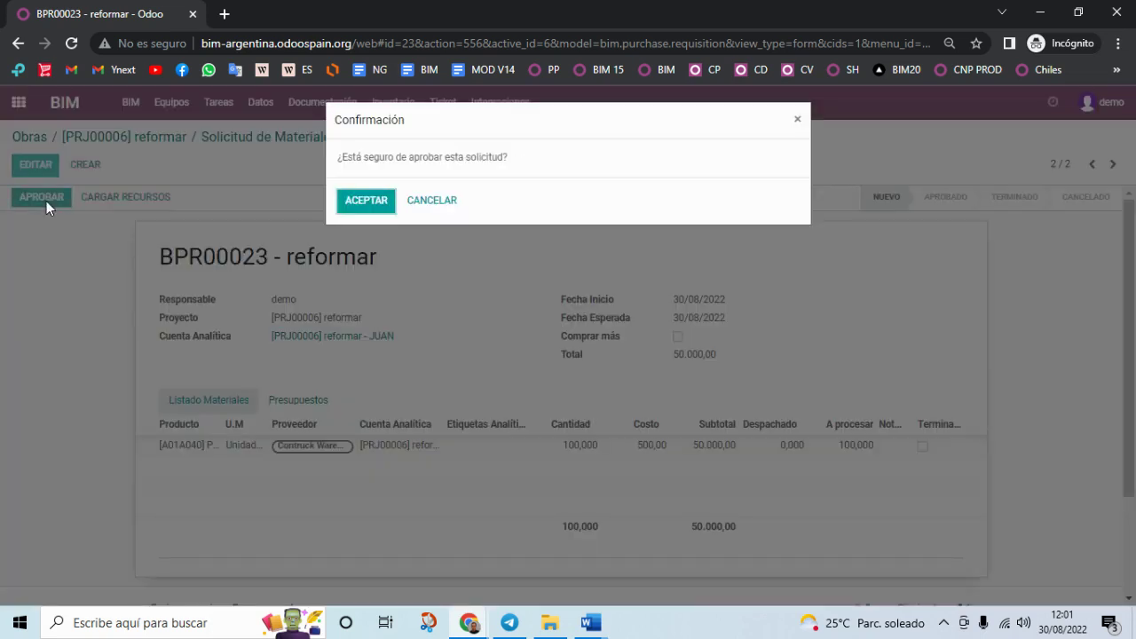
{"action": "left_click", "coordinate": [370, 205]}
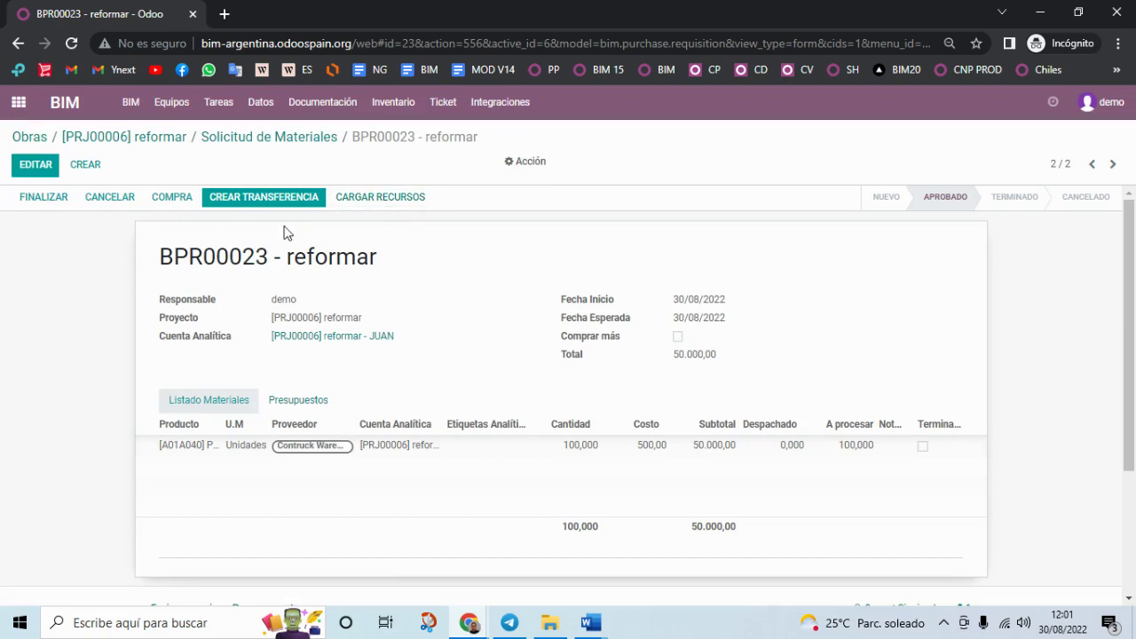
{"action": "left_click", "coordinate": [183, 202]}
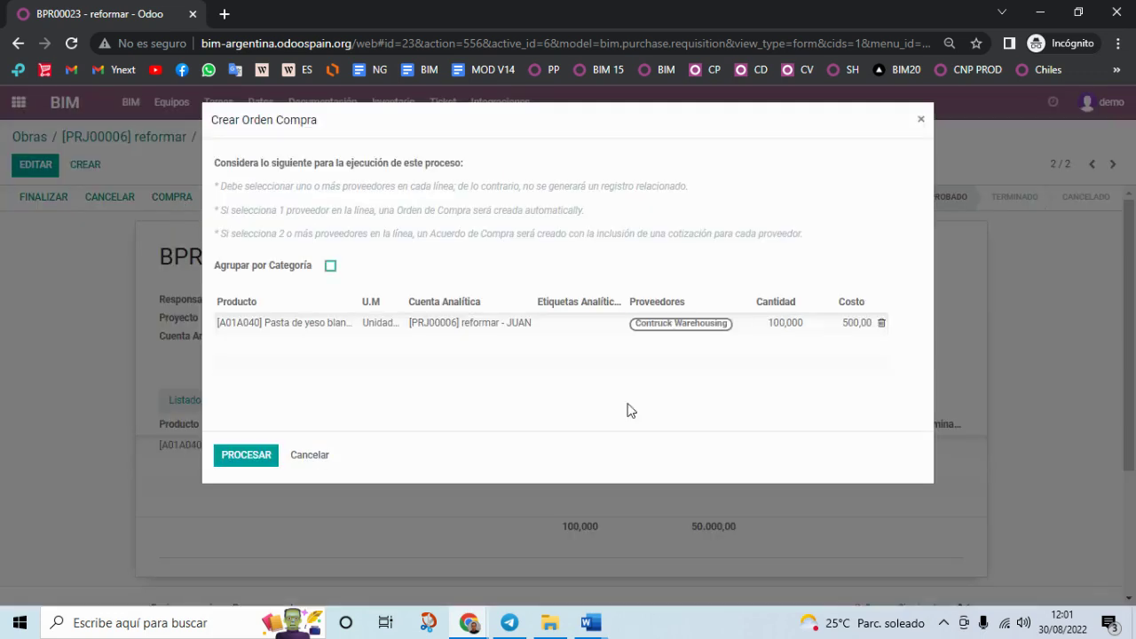
{"action": "left_click", "coordinate": [255, 455]}
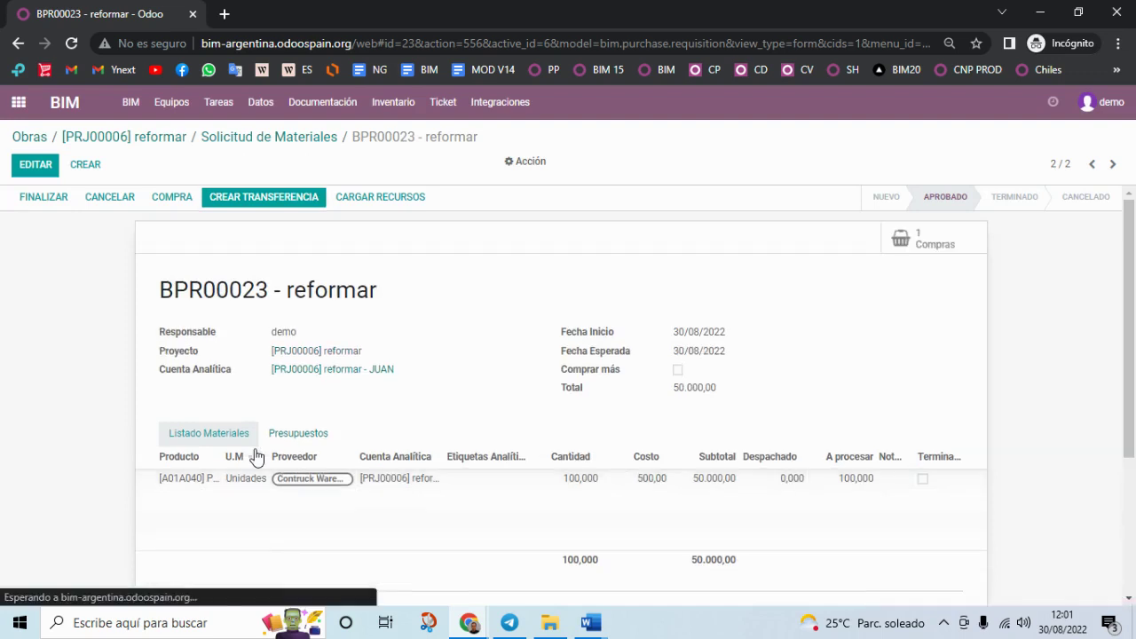
Step: Return to the administrator's browser window and check the reformar project's Limitar Compra setting again
{"action": "mouse_move", "coordinate": [457, 628]}
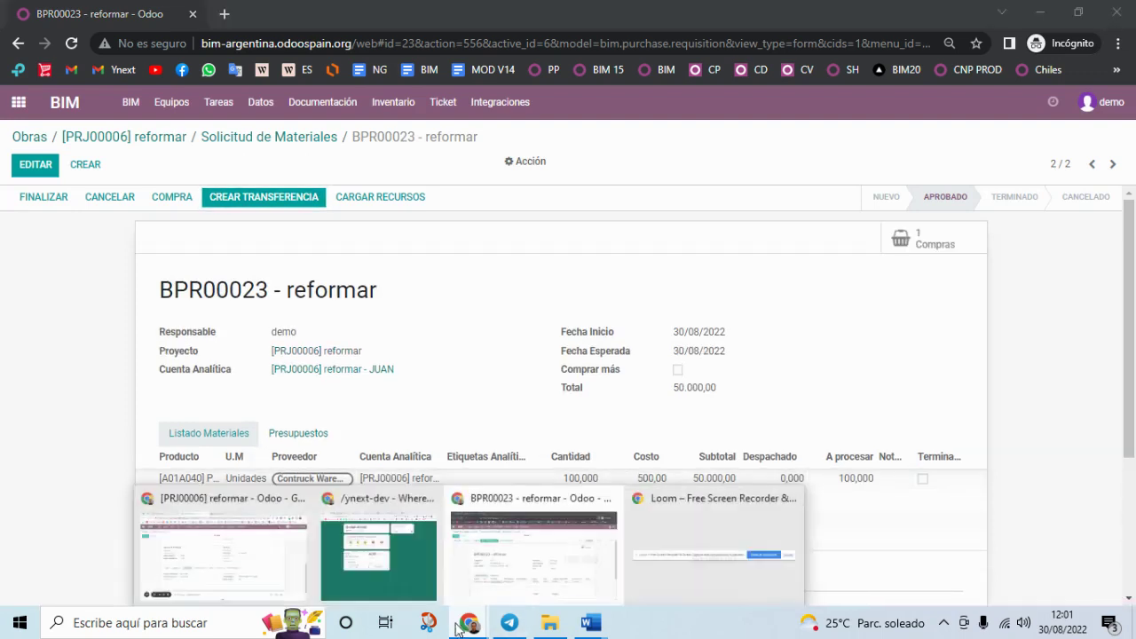
{"action": "left_click", "coordinate": [266, 586]}
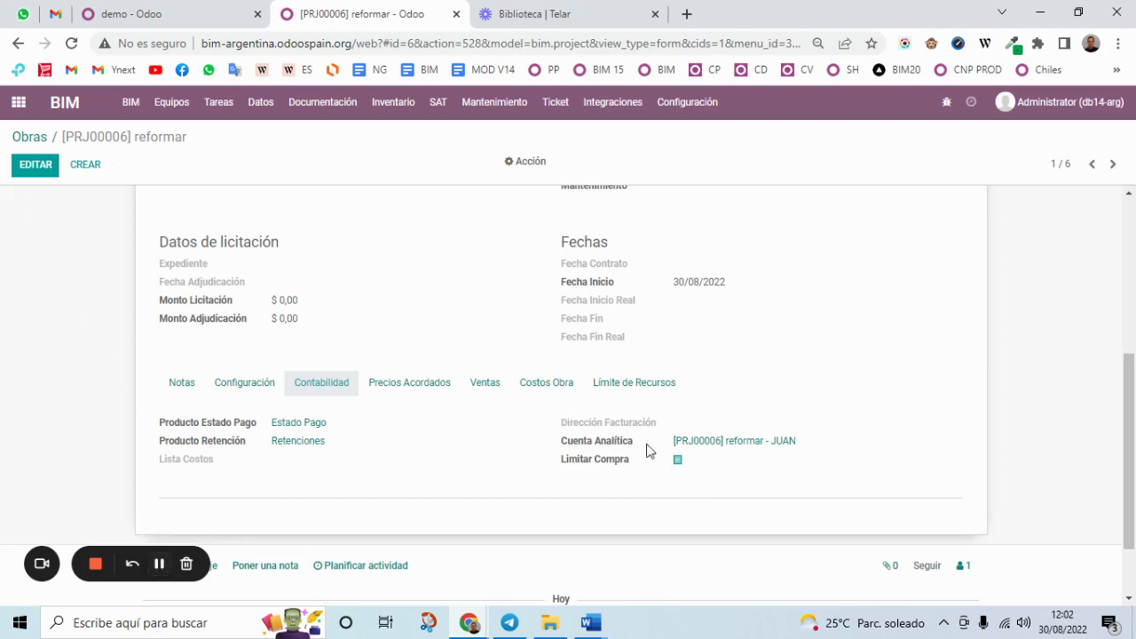
{"action": "mouse_move", "coordinate": [468, 623]}
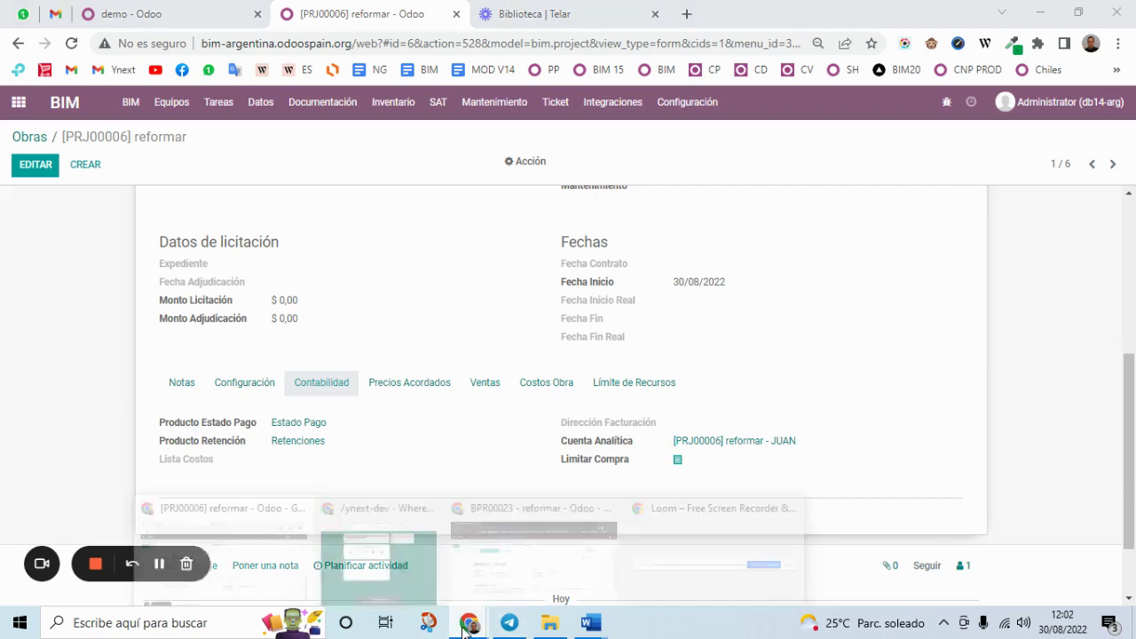
Step: Switch to the demo user's browser window and open the Contruck Warehousing purchase order linked to the reformar material request
{"action": "left_click", "coordinate": [533, 550]}
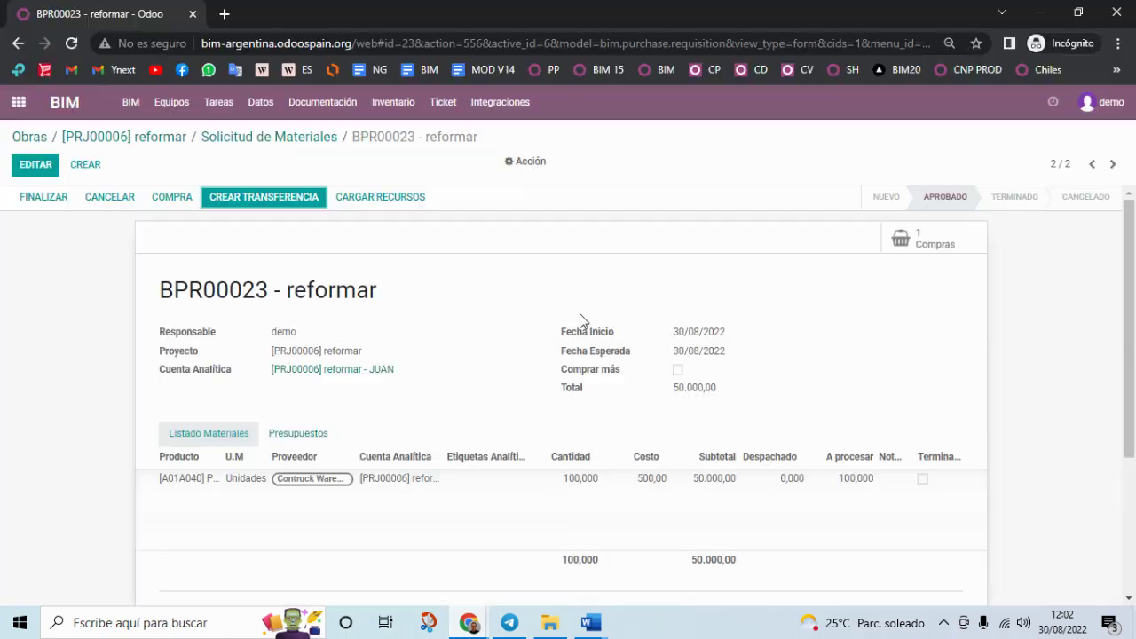
{"action": "left_click", "coordinate": [925, 241]}
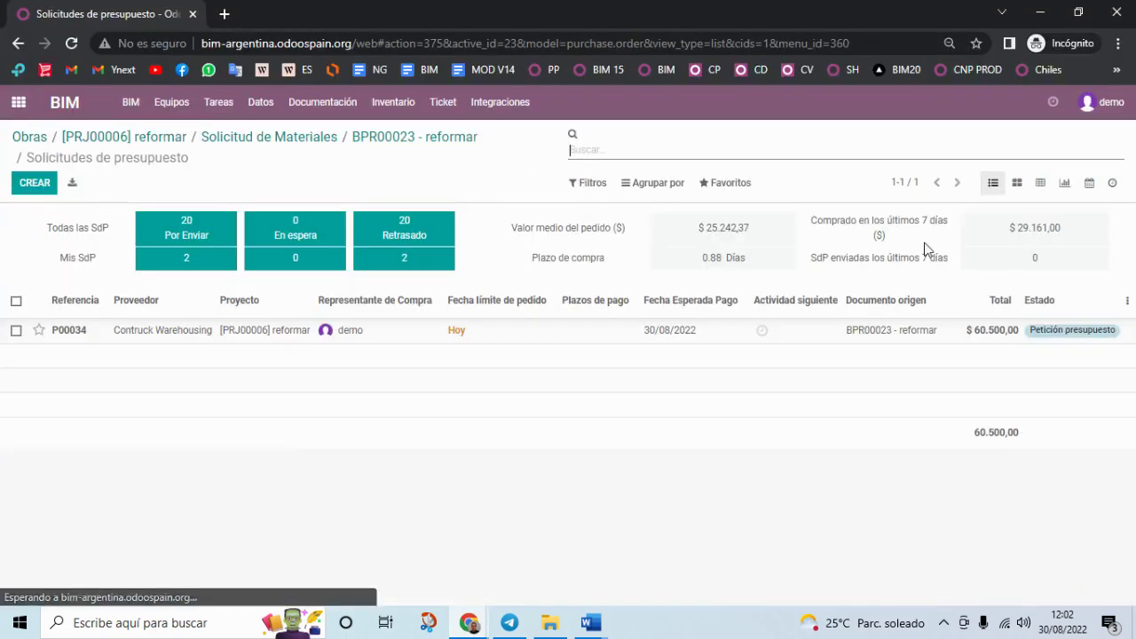
{"action": "left_click", "coordinate": [222, 336]}
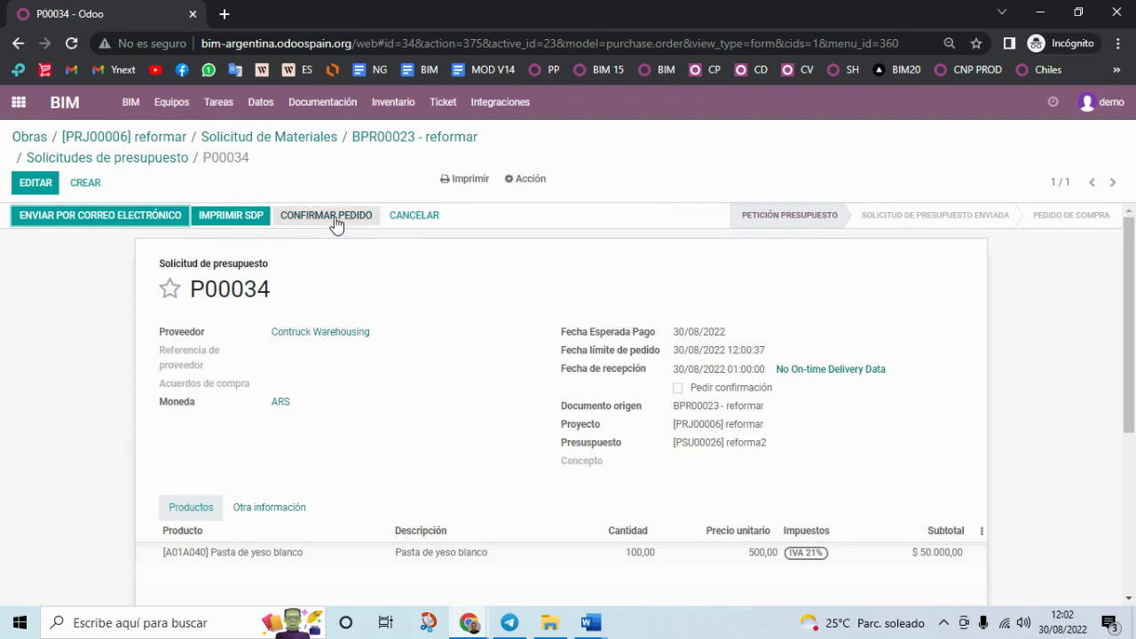
Step: Try to confirm the purchase order with its 500 unit price, review its product line, and return to the administrator's browser window
{"action": "left_click", "coordinate": [335, 222]}
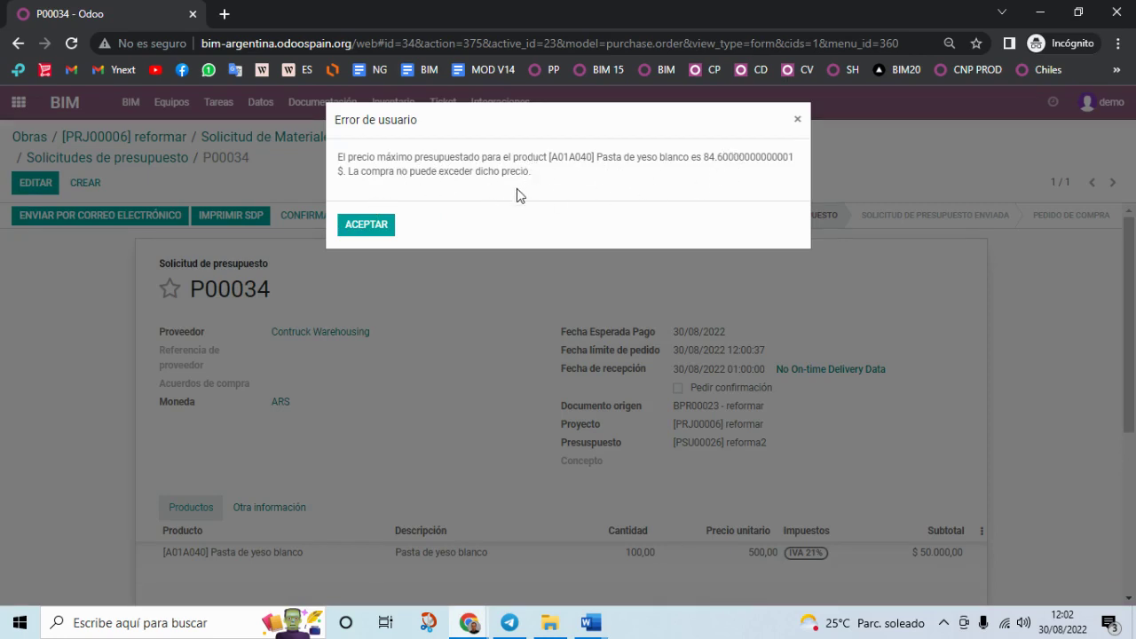
{"action": "left_click", "coordinate": [384, 229]}
{"action": "scroll", "coordinate": [683, 443], "scroll_direction": "down", "scroll_amount": 3}
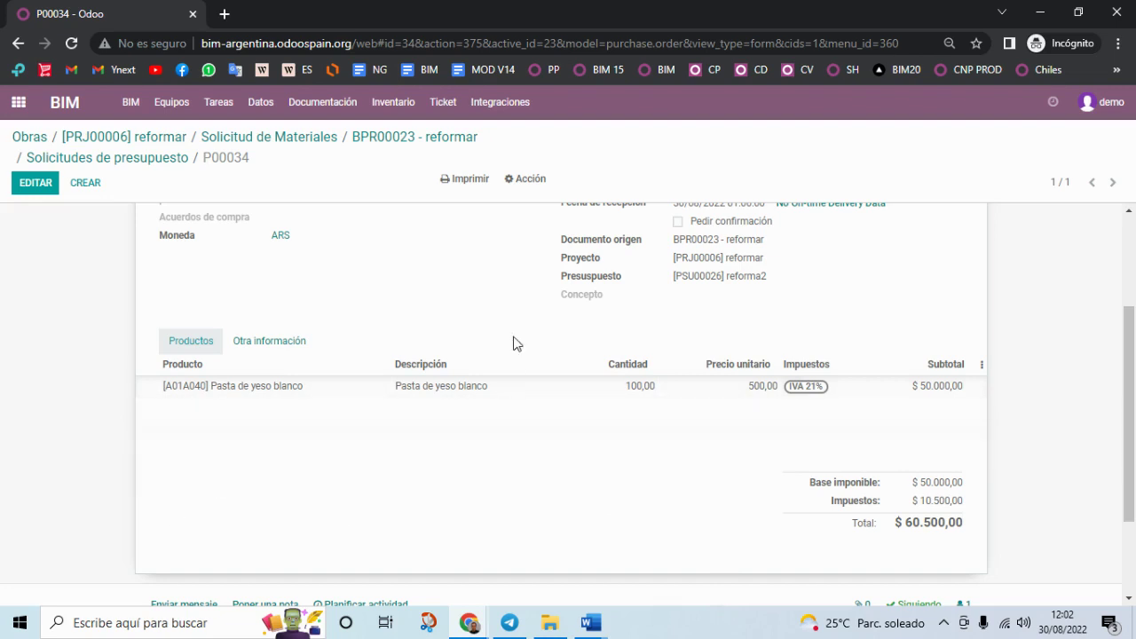
{"action": "left_click", "coordinate": [1039, 13]}
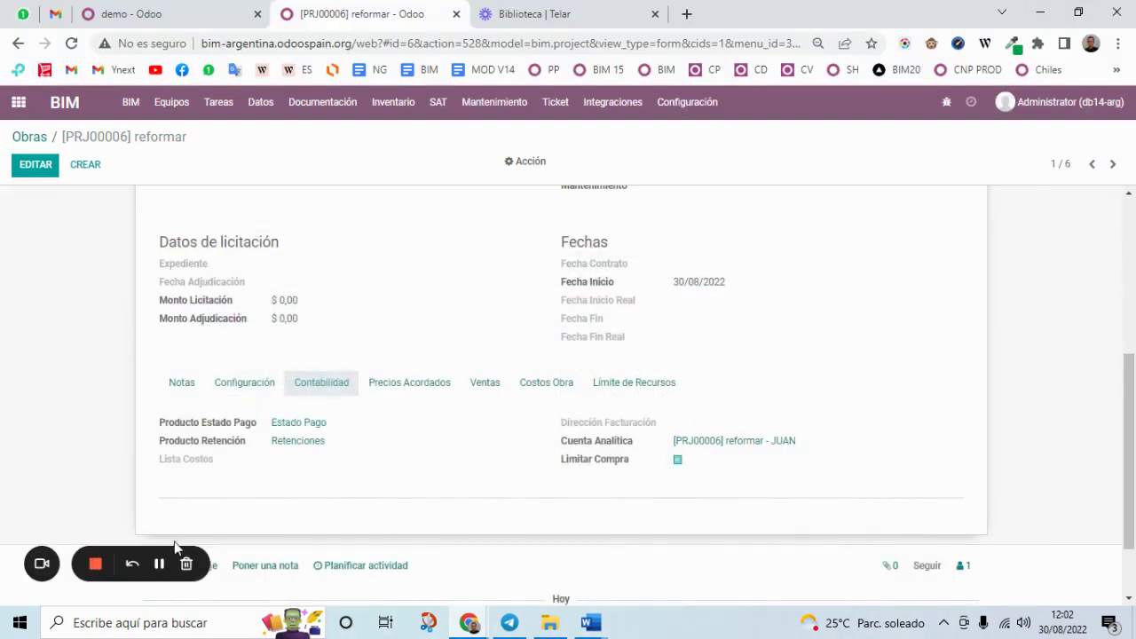